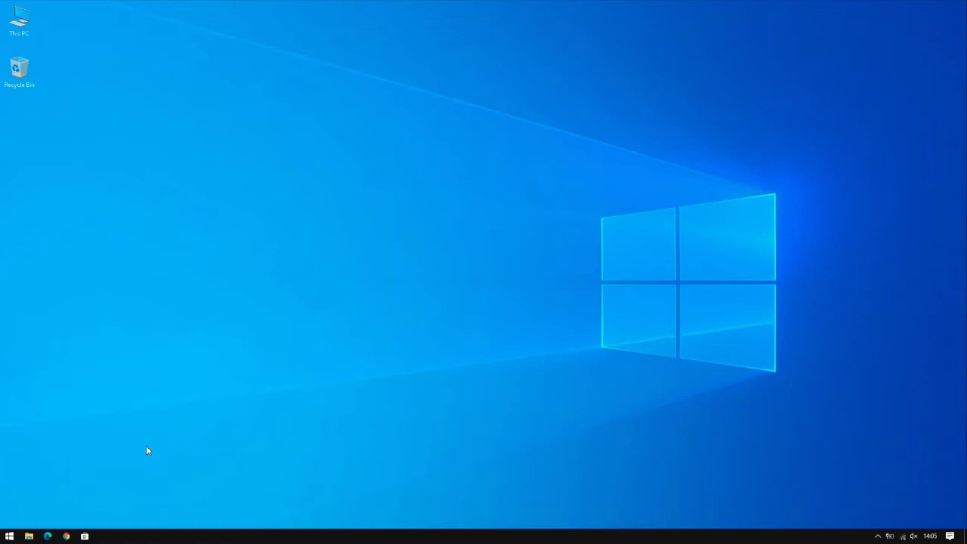
left_click(66, 536)
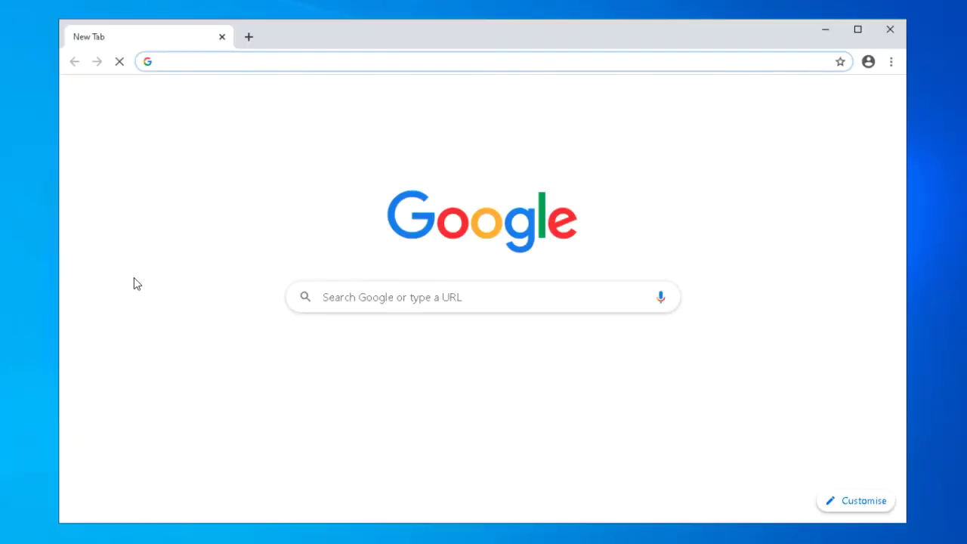
type("www.")
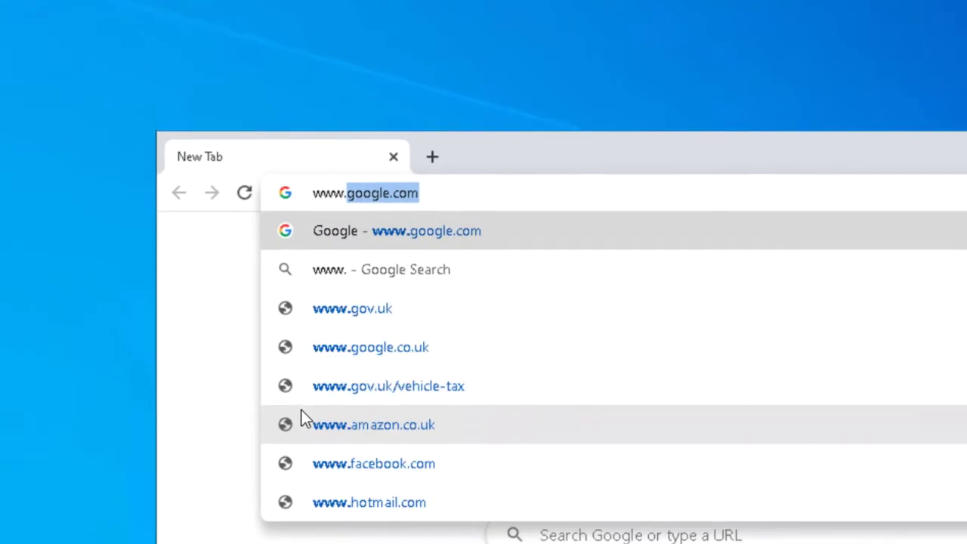
type("totala")
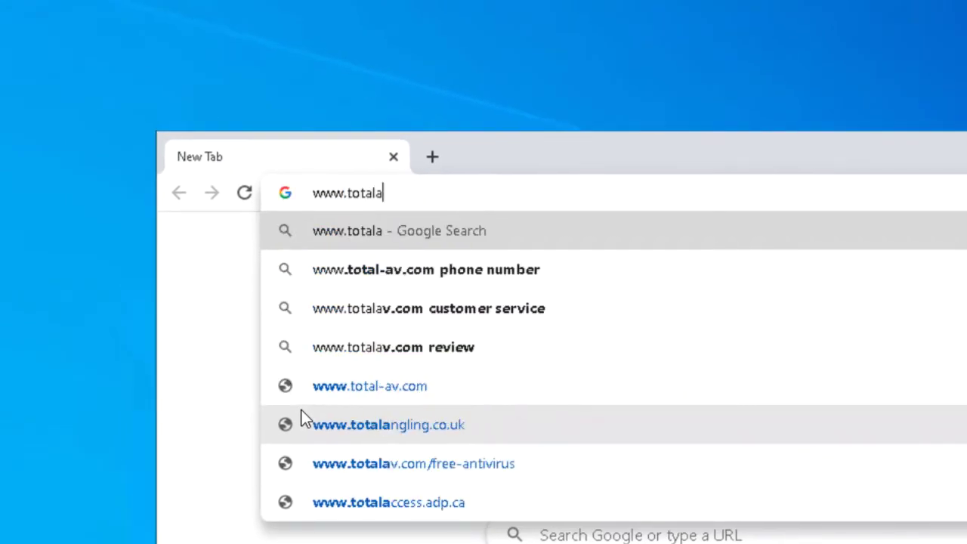
type("v.com")
key("Return")
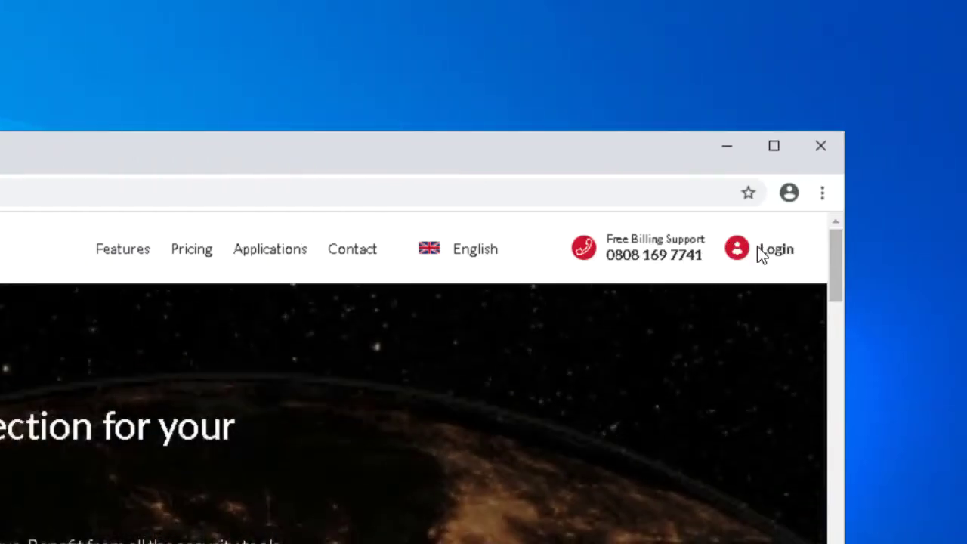
Log in with the account email and password, declining Chrome's offer to save the password
left_click(761, 253)
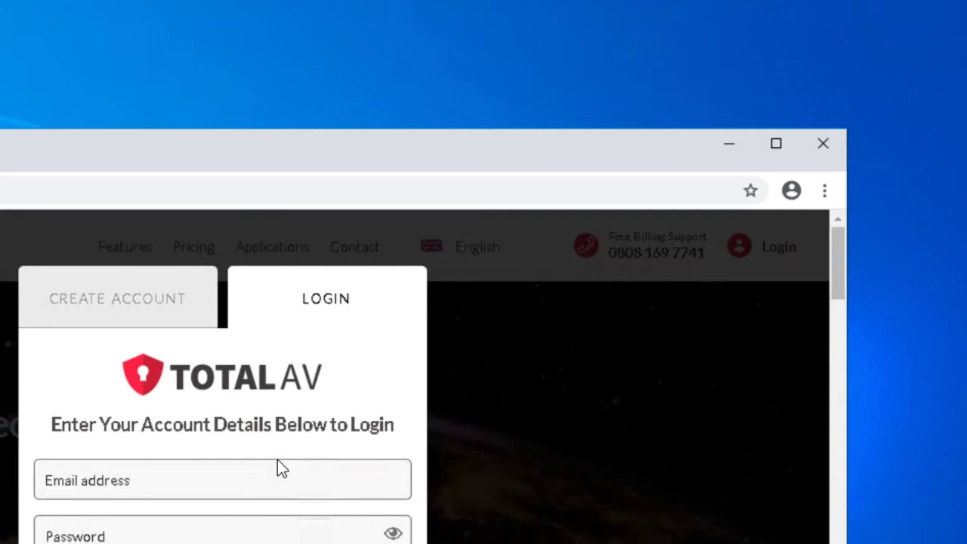
left_click(274, 471)
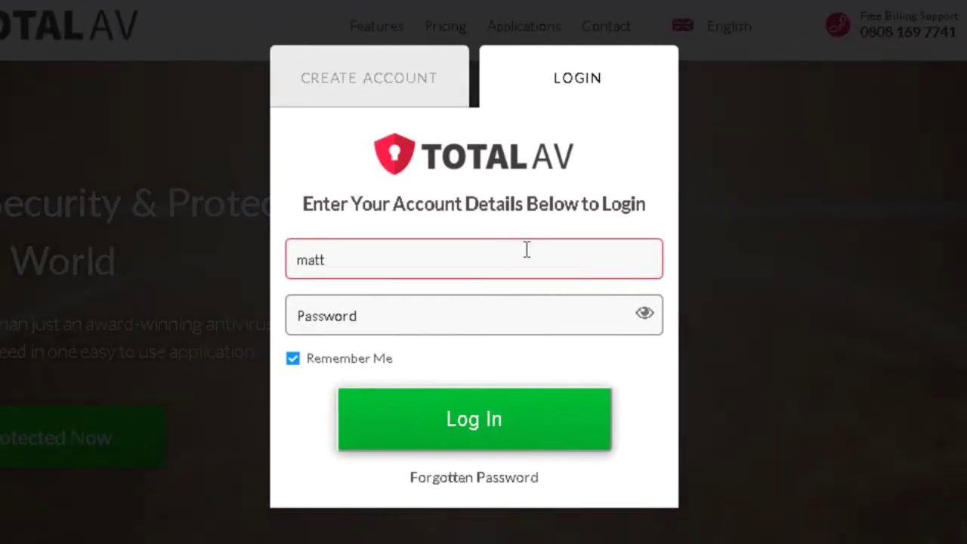
key("Tab")
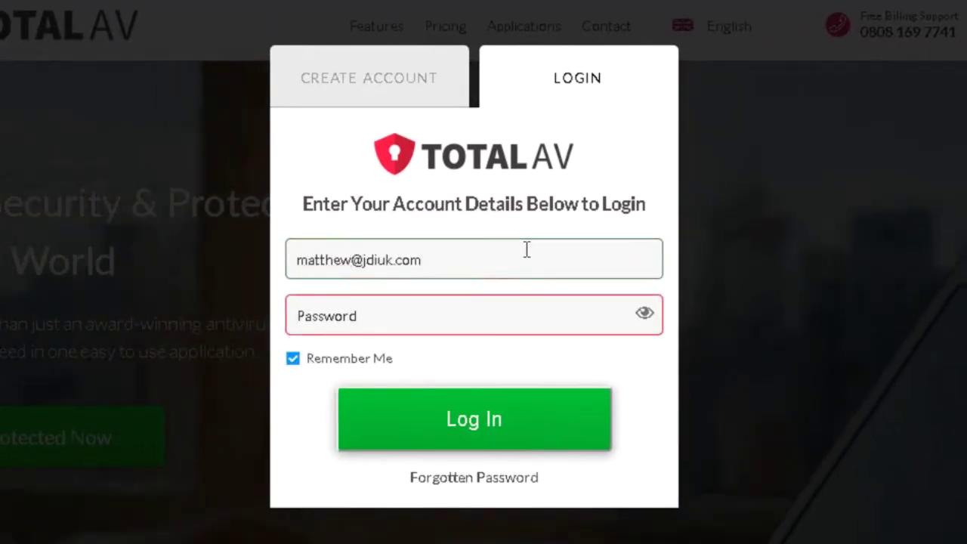
type("•••••••••")
key("Return")
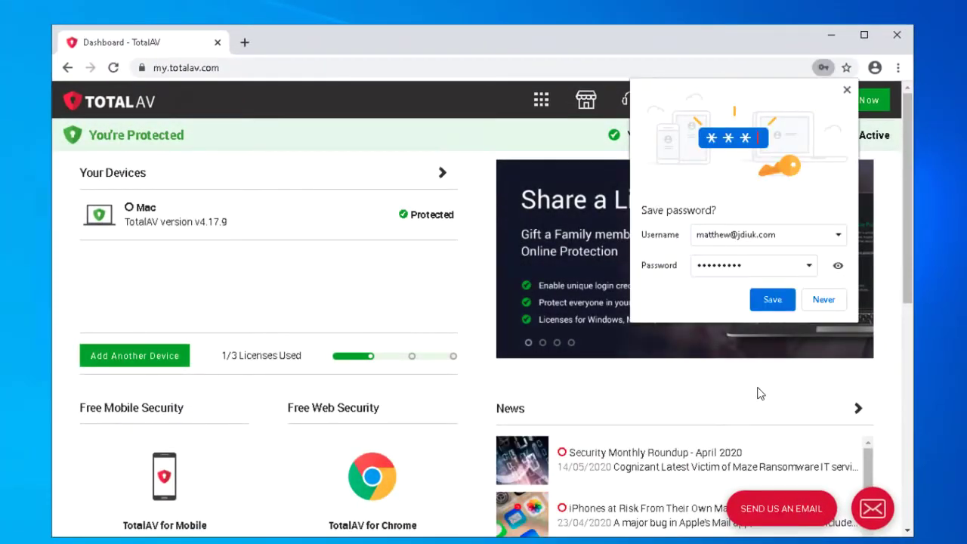
left_click(819, 303)
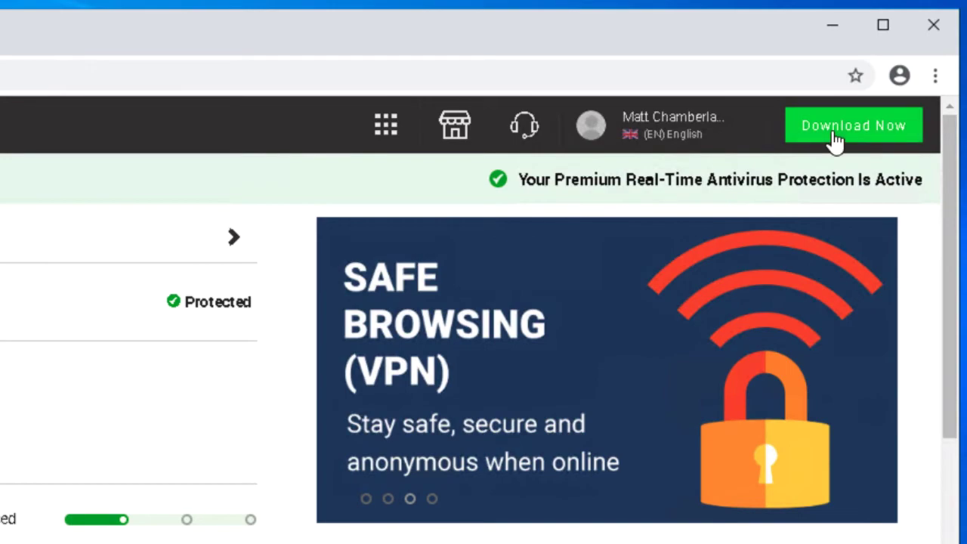
Download the TotalAV Windows installer via Download Now and run its setup to install
left_click(835, 141)
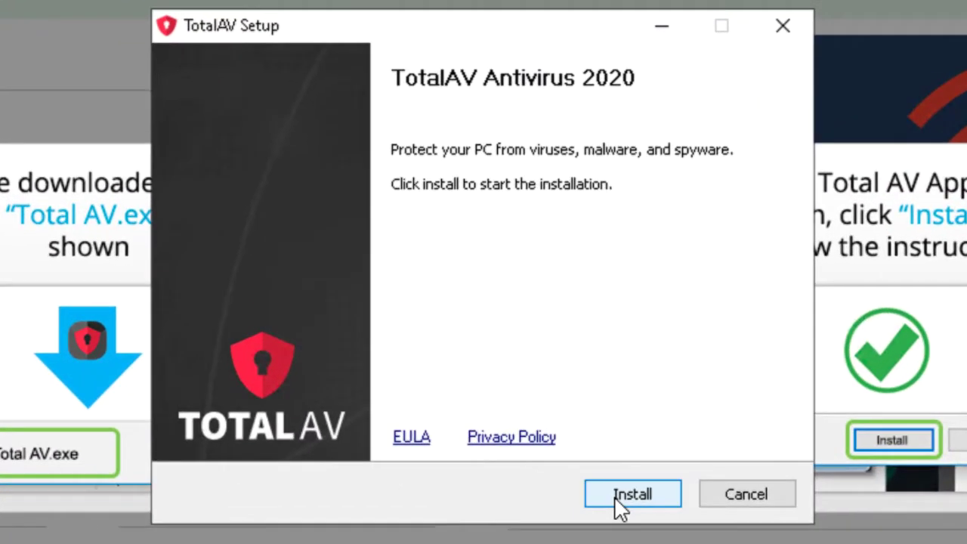
left_click(631, 494)
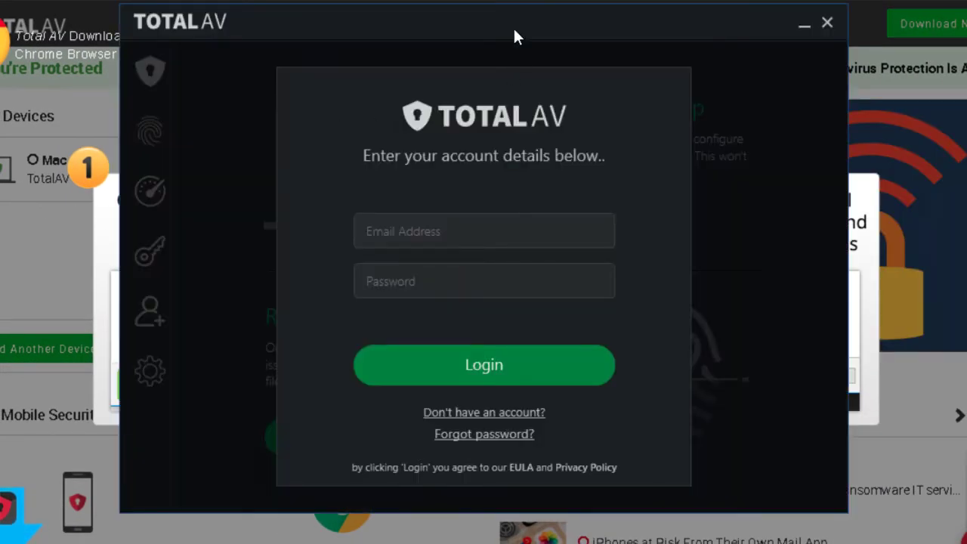
Log the TotalAV desktop app into the account with the account email and password
left_click(479, 227)
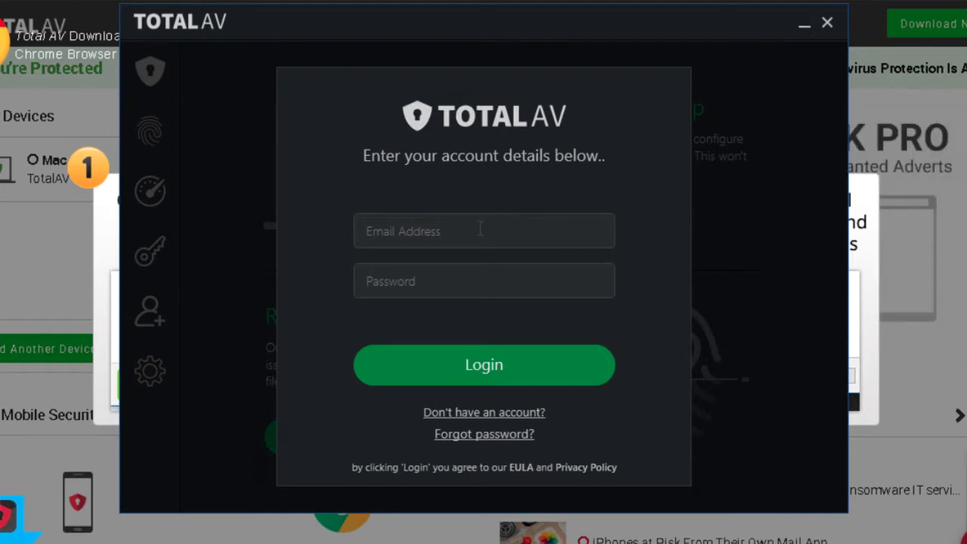
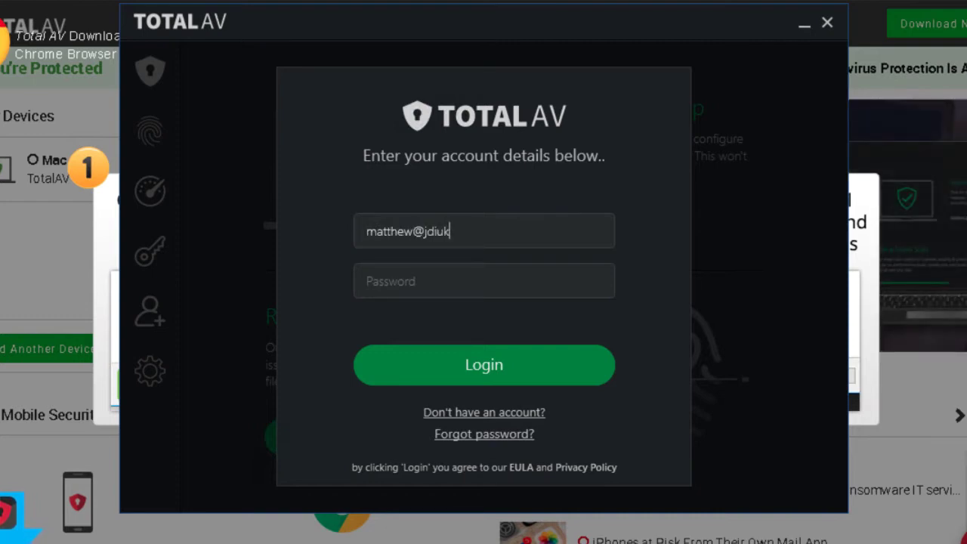
key("Tab")
type("•••••••••")
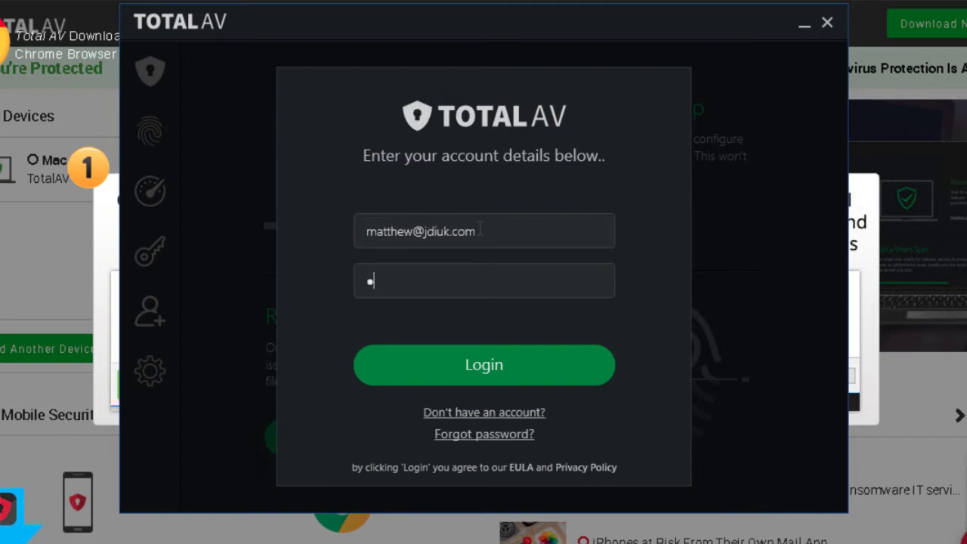
key("Return")
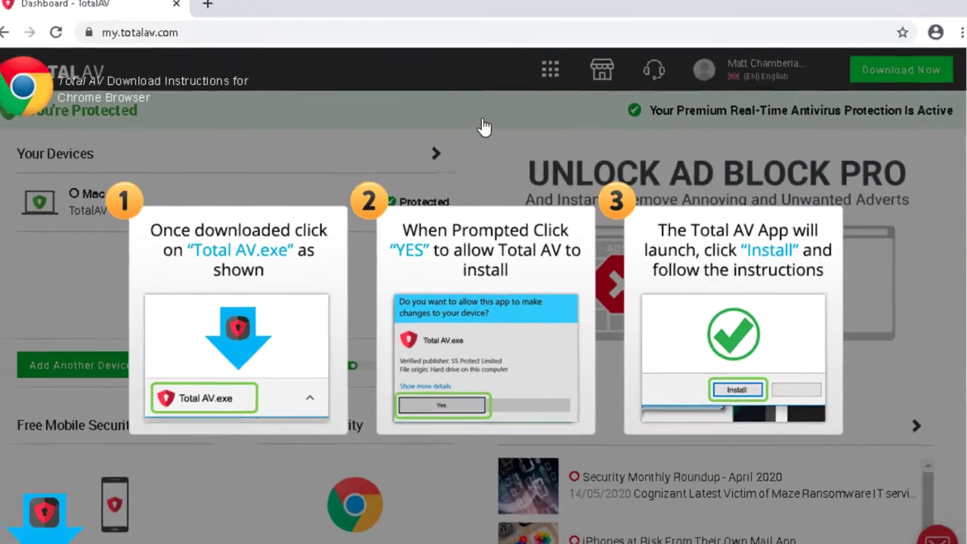
Dismiss the download instructions and reload the dashboard to show the new PC
left_click(482, 143)
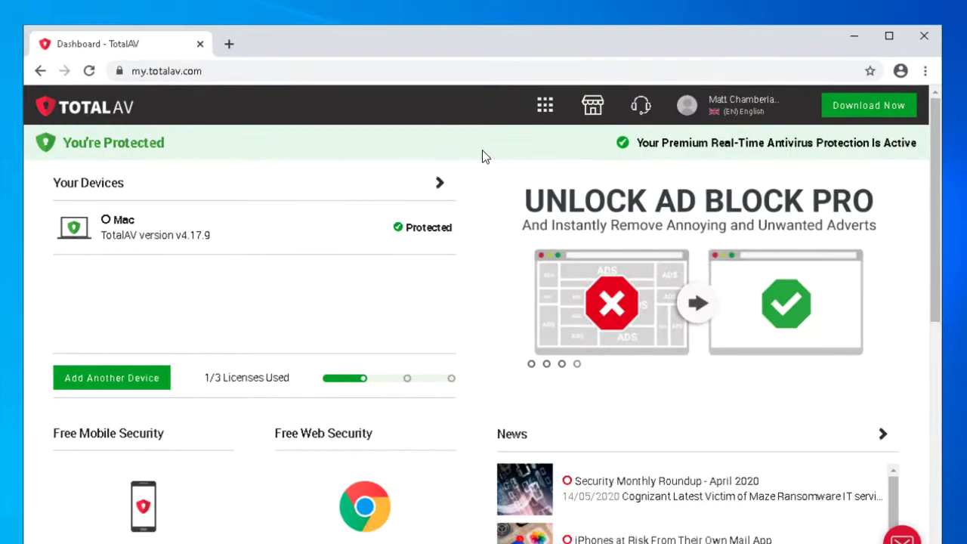
left_click(84, 74)
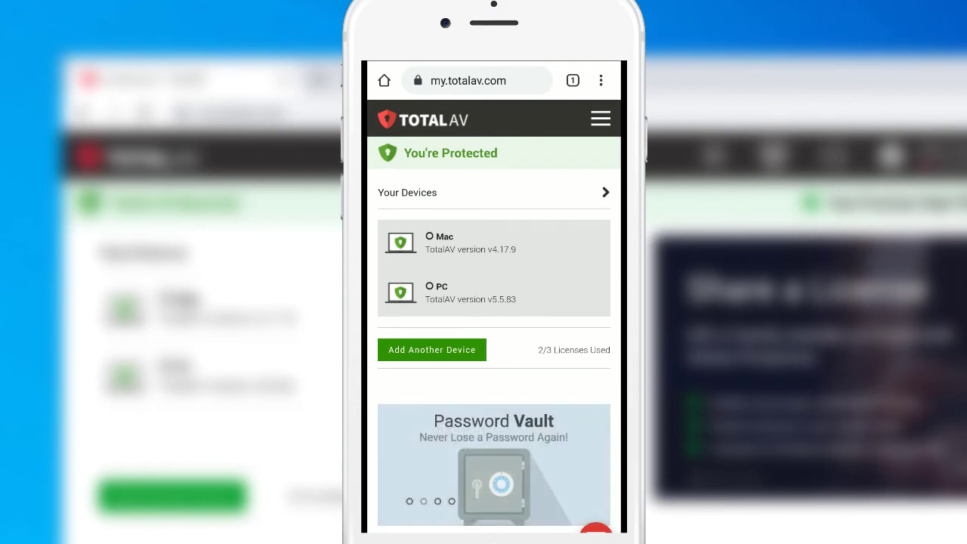
Choose Add Another Device on the phone and follow the Get it on Google Play badge
left_click(431, 350)
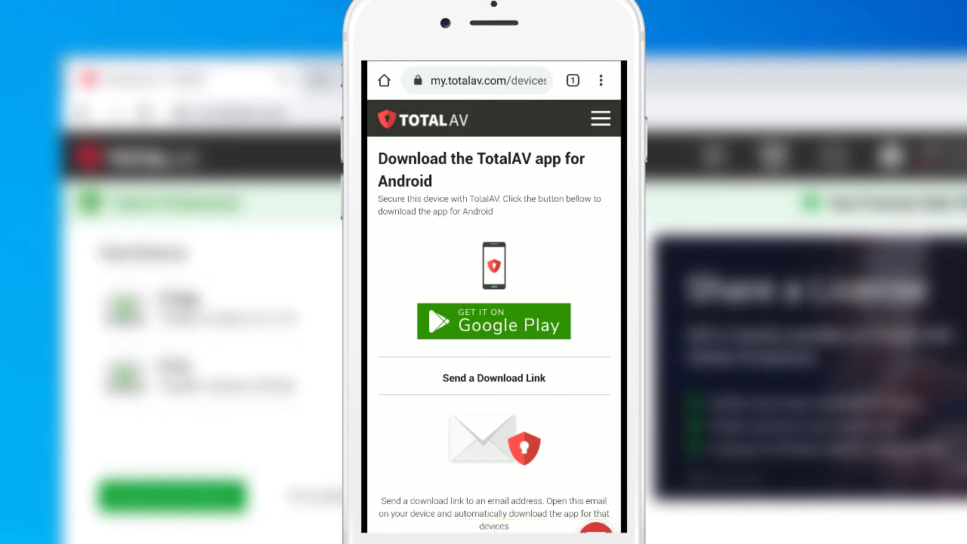
left_click(494, 321)
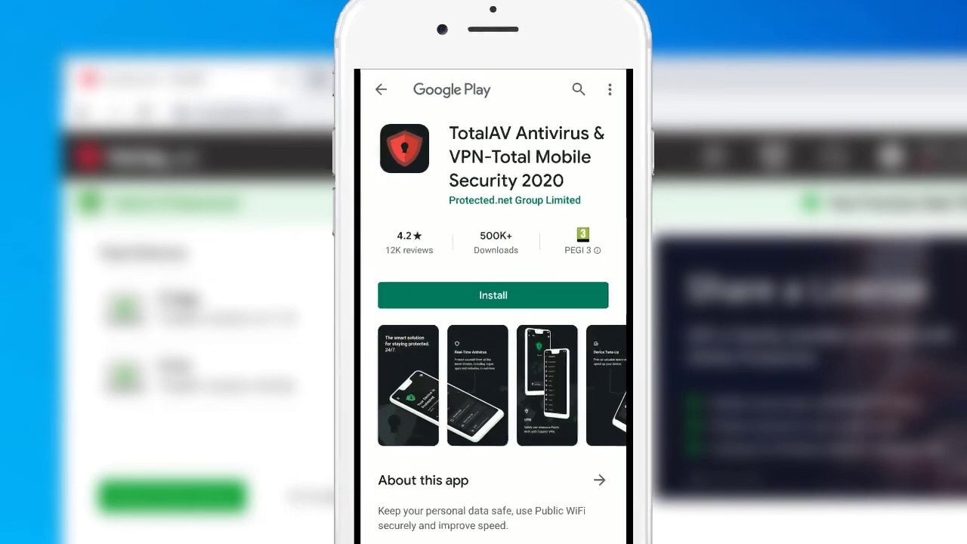
Install TotalAV Antivirus & VPN from Google Play and enter the account email and password in its login
left_click(493, 276)
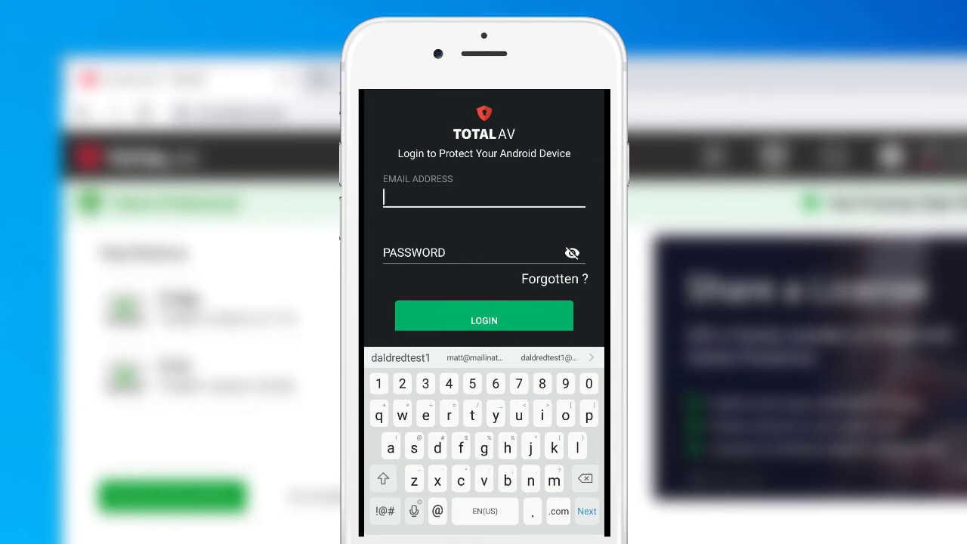
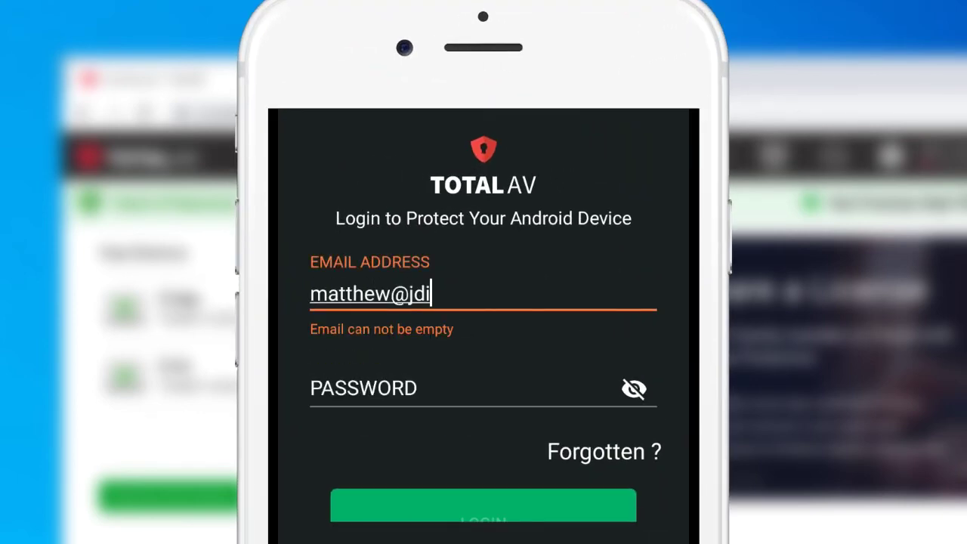
key("Tab")
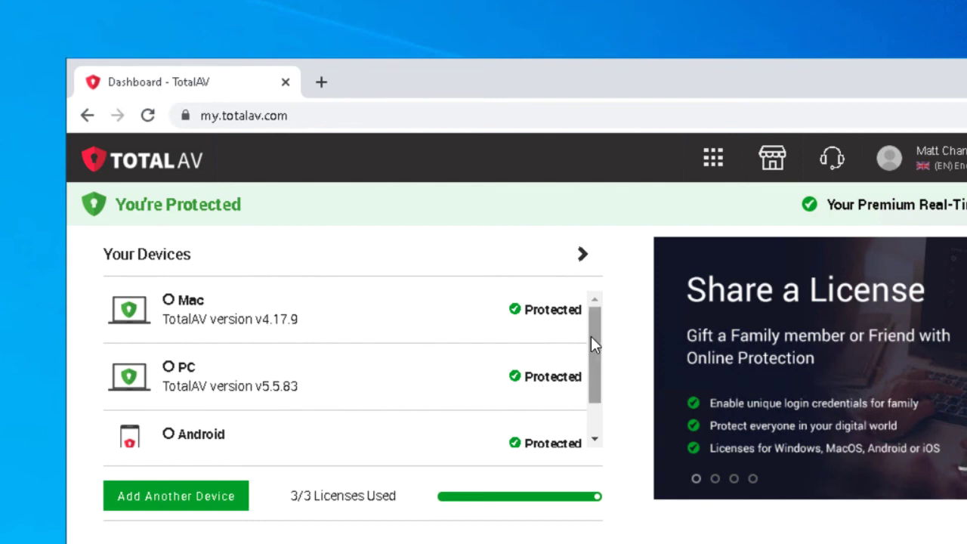
left_click_drag(590, 339, 590, 363)
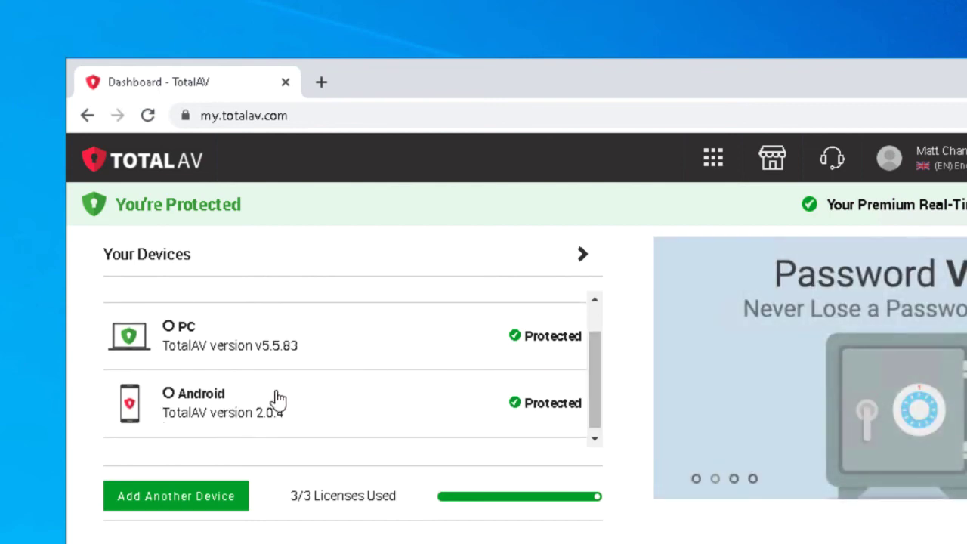
left_click_drag(591, 400, 591, 382)
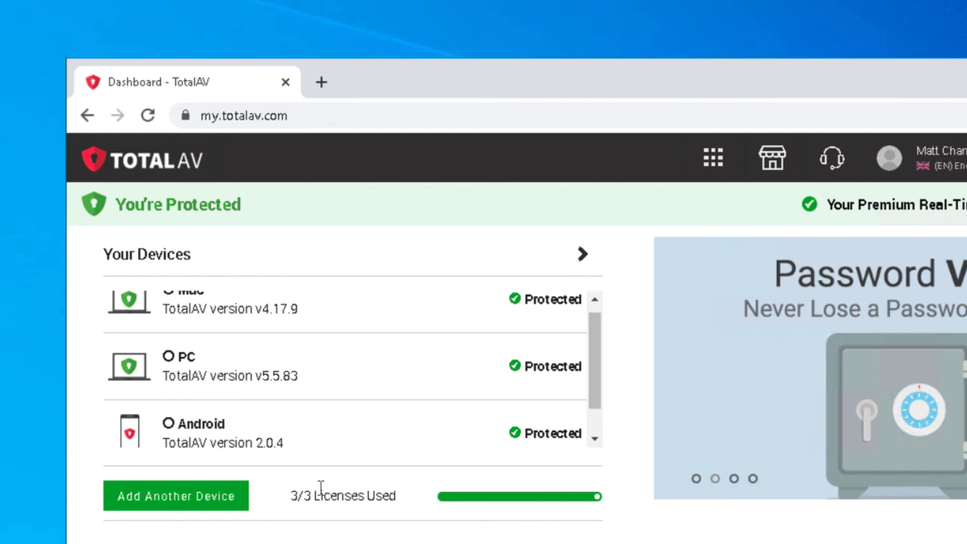
left_click(773, 170)
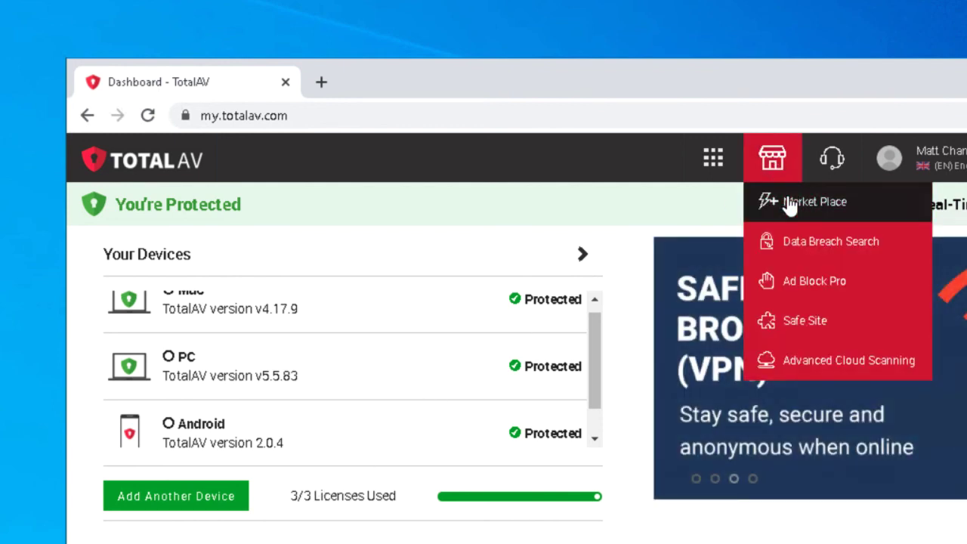
left_click(624, 205)
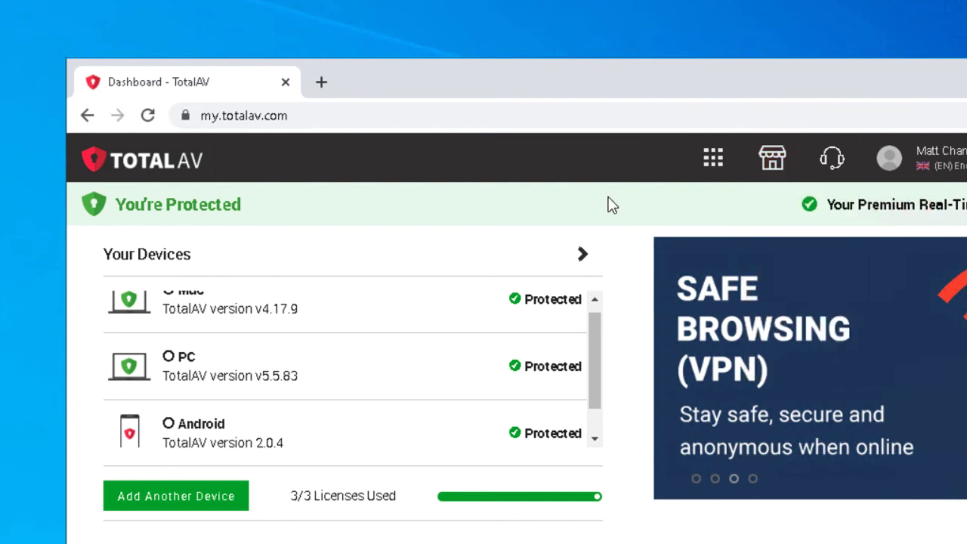